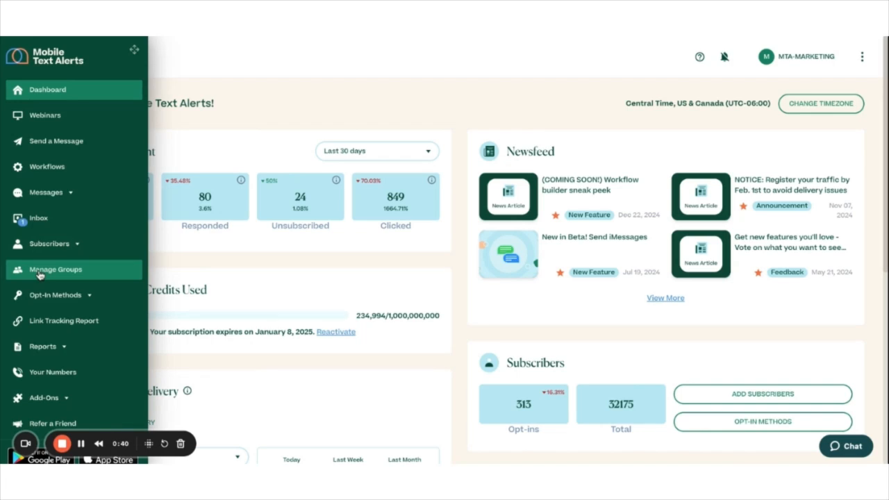
- Start a new subscriber group named "Paying customer" with the description "Customers who have made a purchase"
click(40, 271)
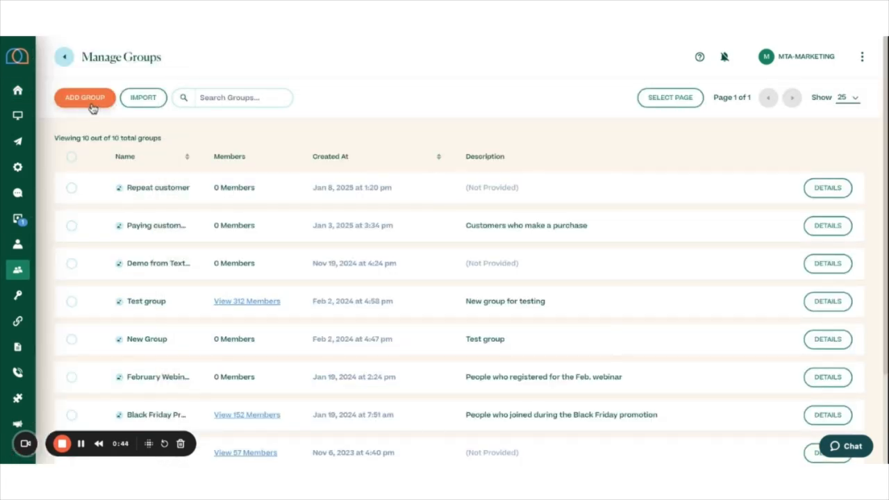
click(85, 98)
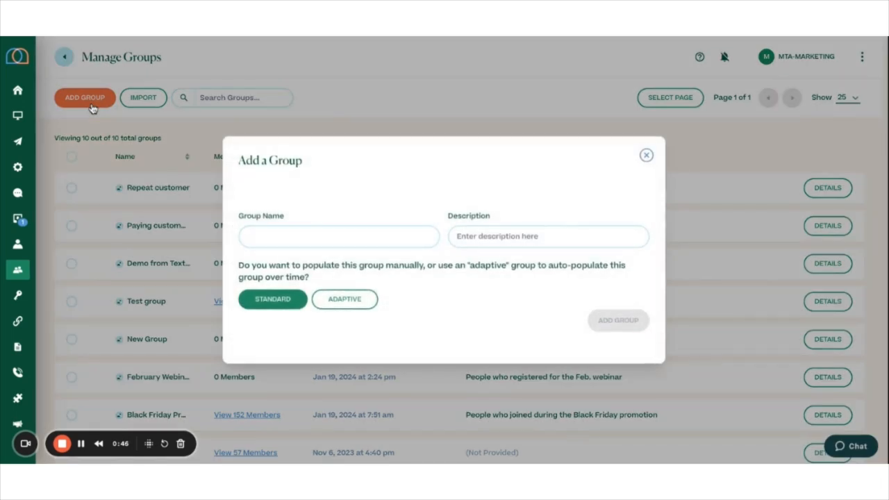
click(293, 243)
text(Paying customer)
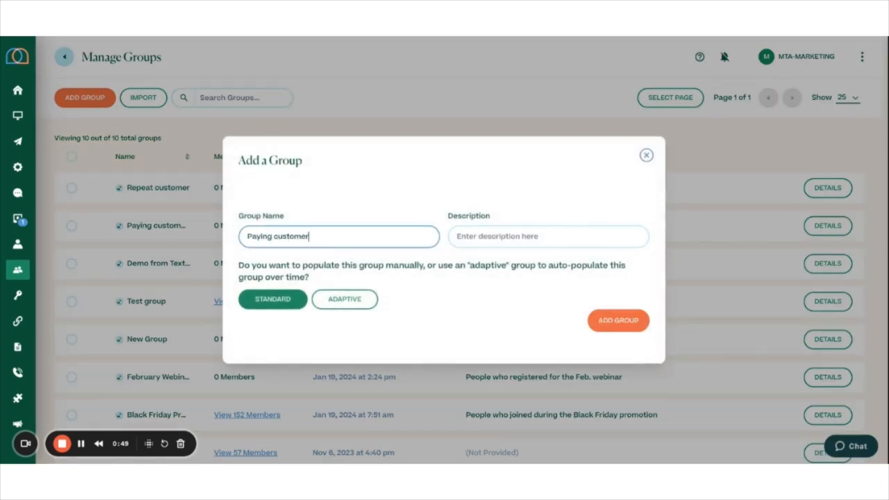
click(531, 241)
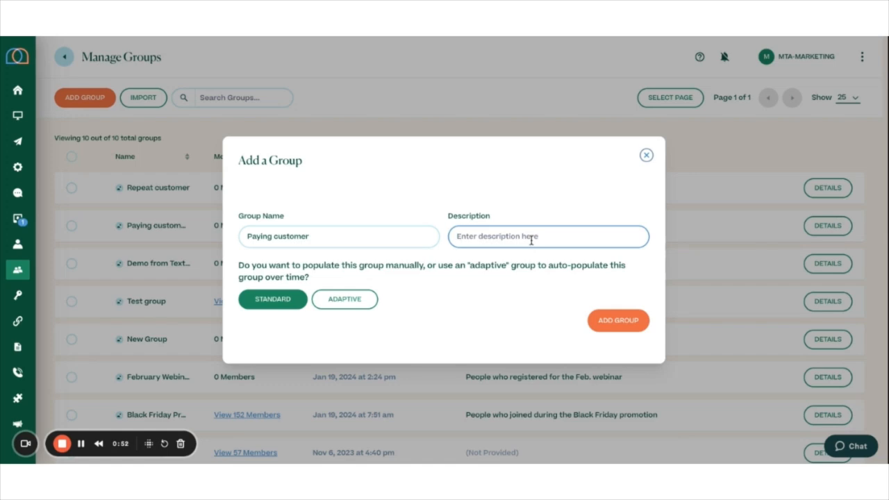
text(Customers)
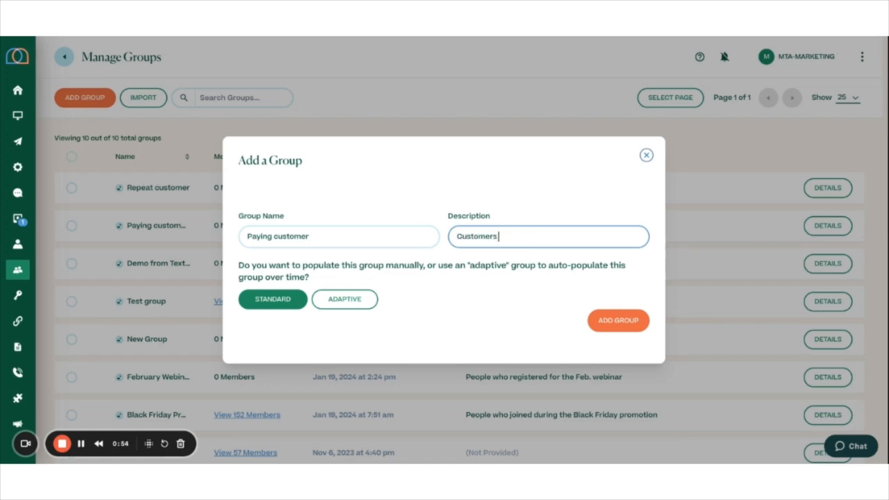
text( who have made a purchase)
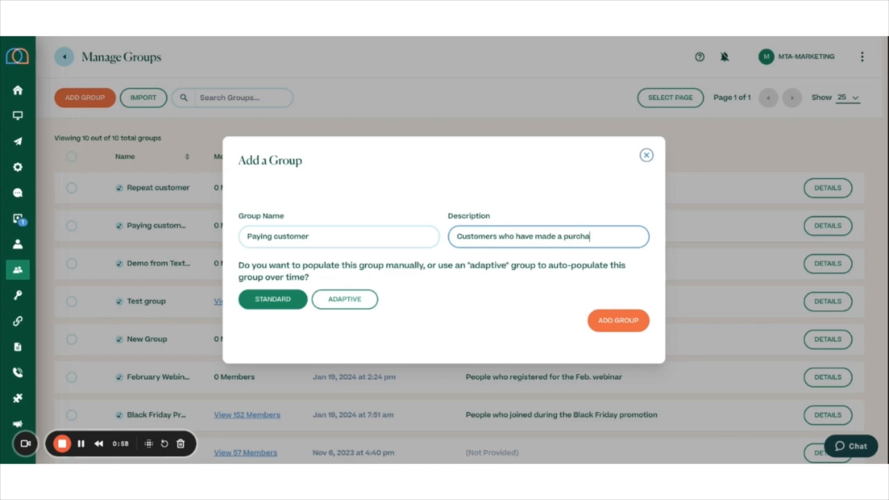
- Make the new group adaptive and require subscribers to match all conditions
click(346, 301)
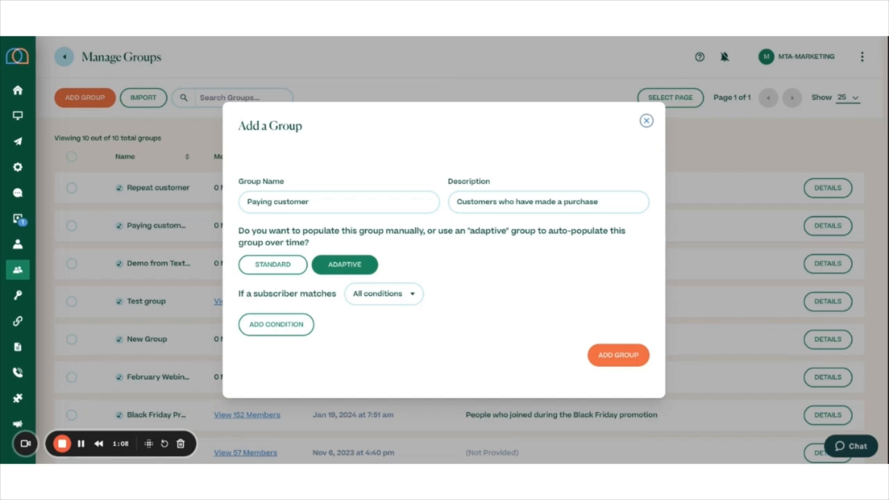
click(403, 302)
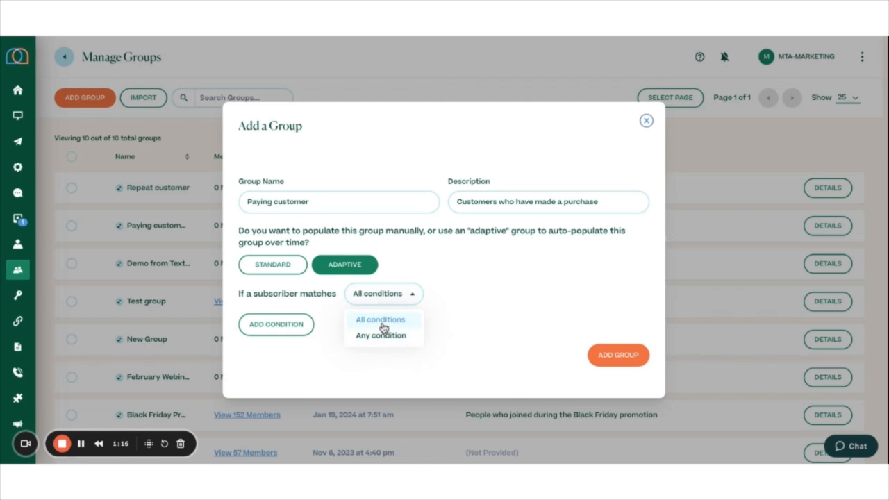
click(384, 326)
- Add the condition that the Paying customer attribute equals 1 and create the group
click(285, 326)
click(325, 317)
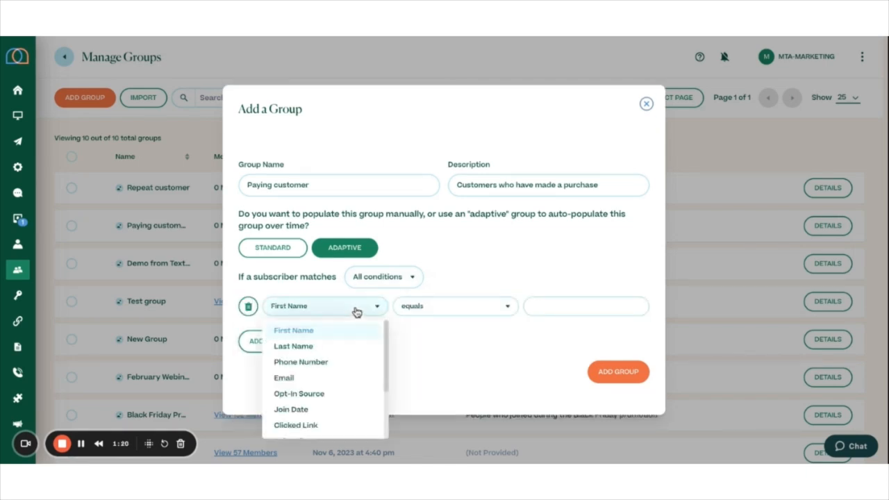
scroll(338, 363, down, 3)
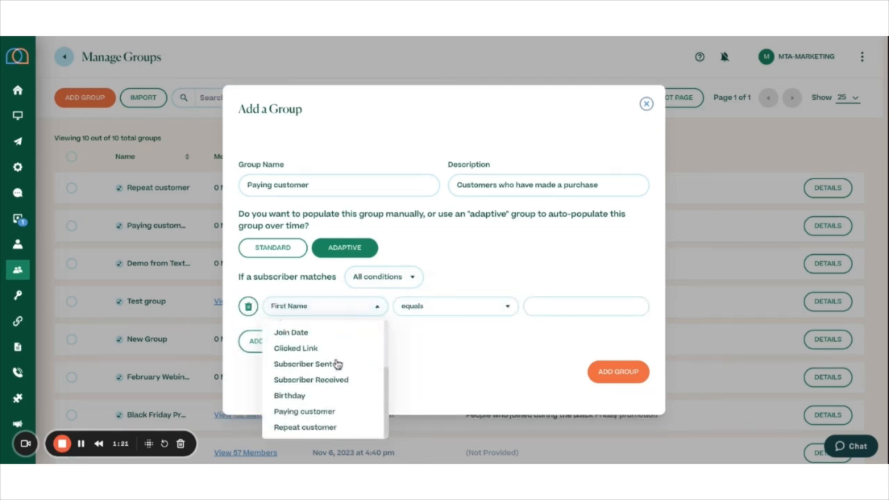
click(315, 412)
click(542, 303)
text(1)
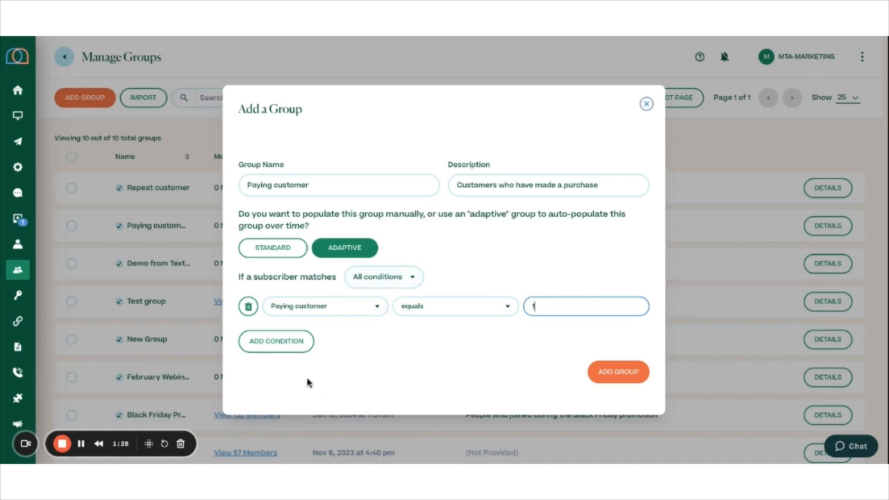
click(632, 382)
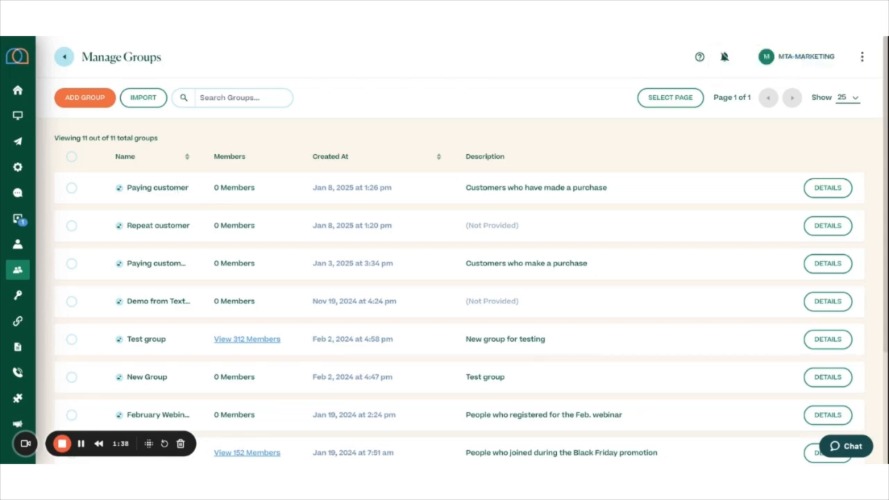
- Create a new recurring workflow that uses the Joins a Group trigger
mouse_move(36, 221)
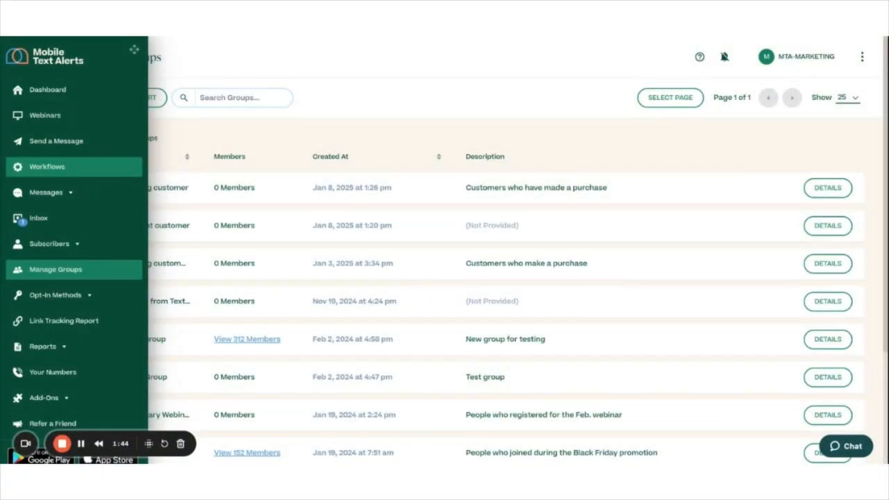
click(47, 167)
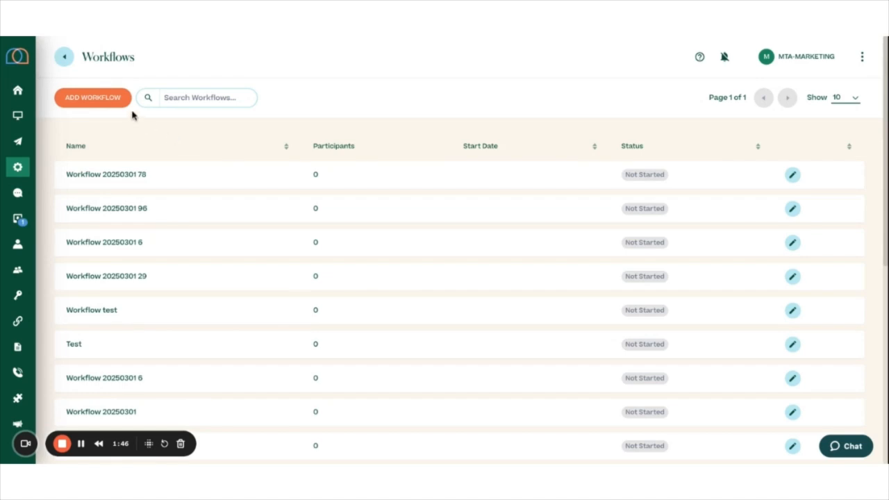
click(116, 106)
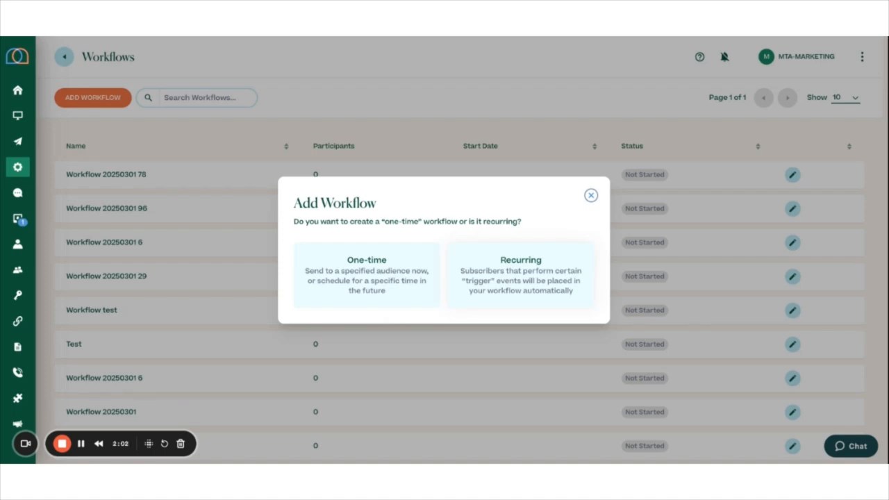
click(485, 257)
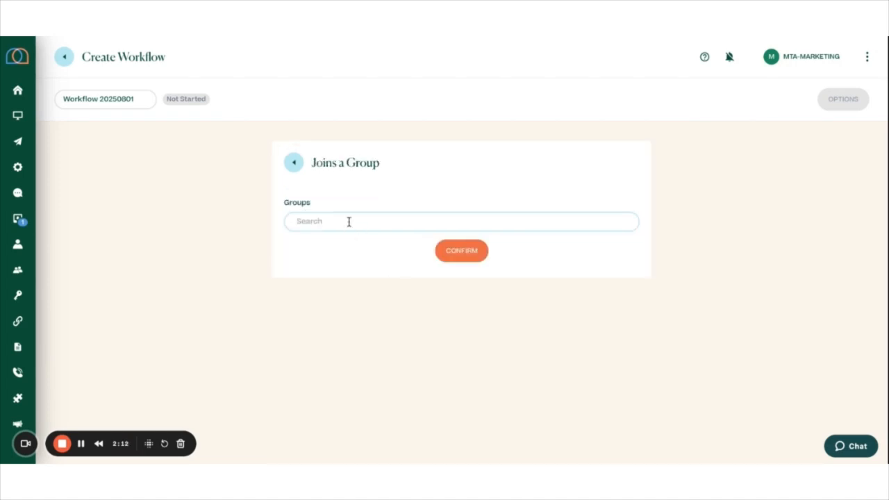
- Set the workflow trigger's group to "Paying customer" and confirm the trigger
click(345, 220)
scroll(347, 295, down, 2)
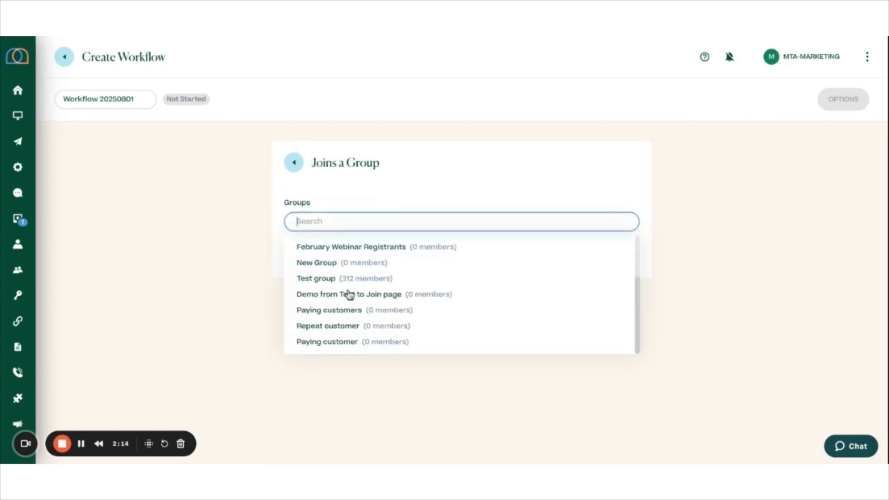
click(344, 343)
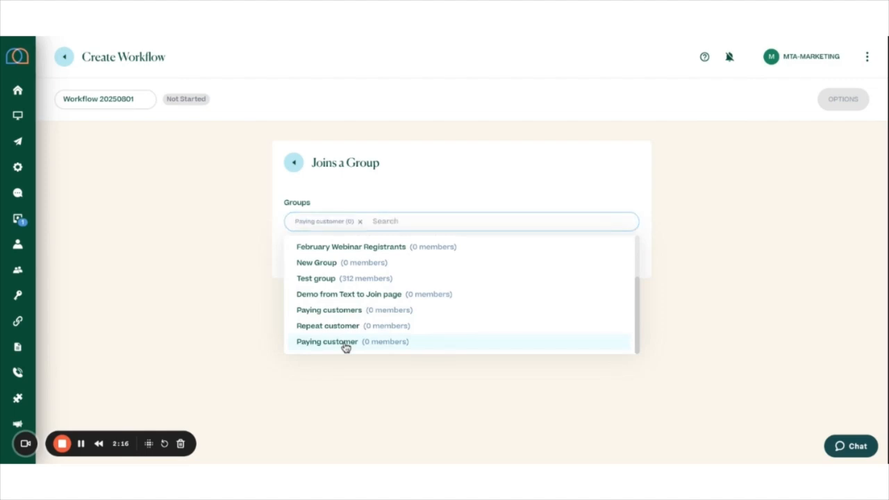
click(591, 169)
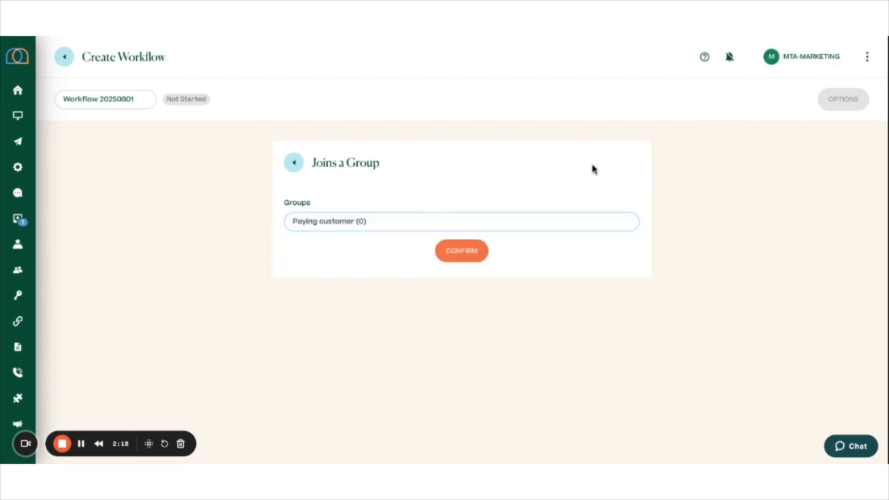
click(460, 252)
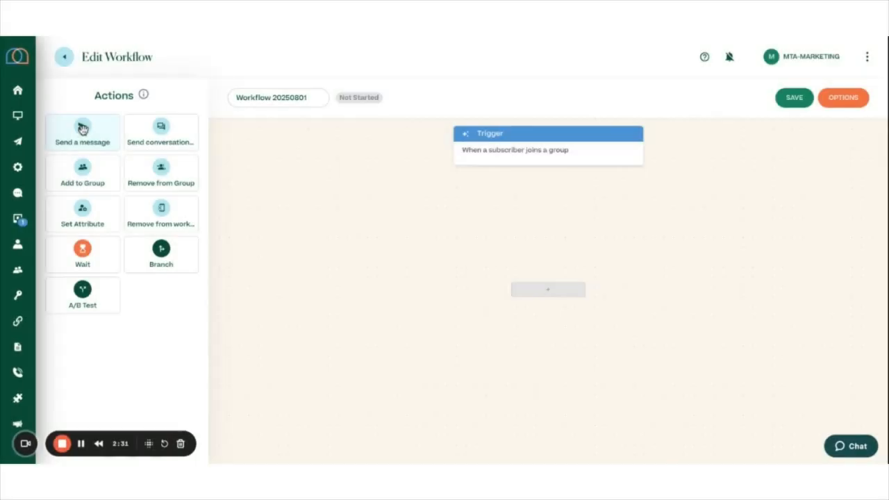
- Add a Send a message action beneath the trigger with the text "Thank you for your purchase!"
drag(81, 129, 549, 289)
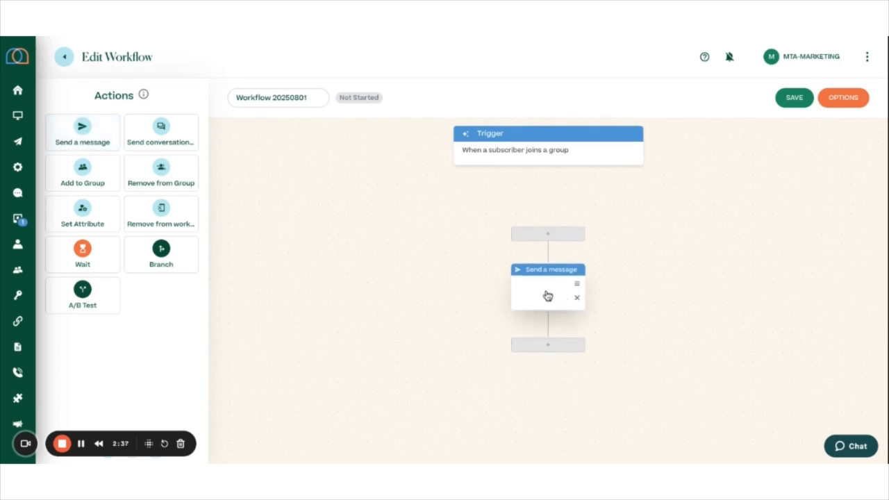
click(538, 290)
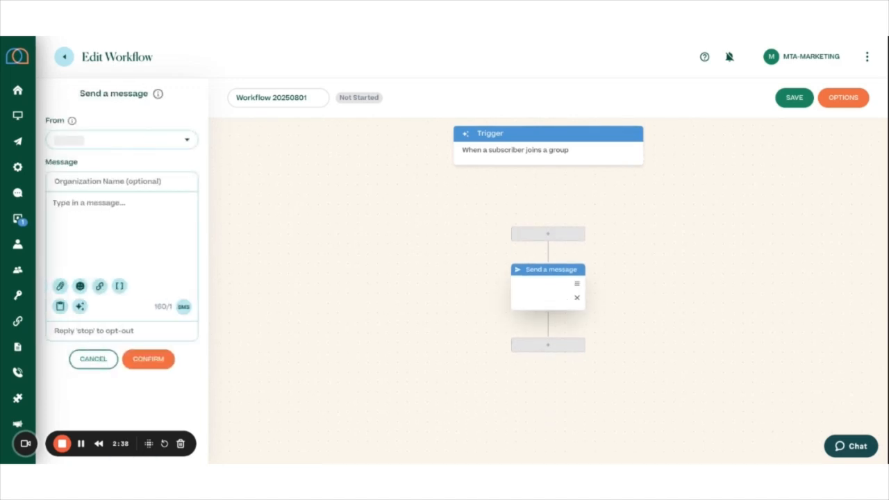
click(113, 206)
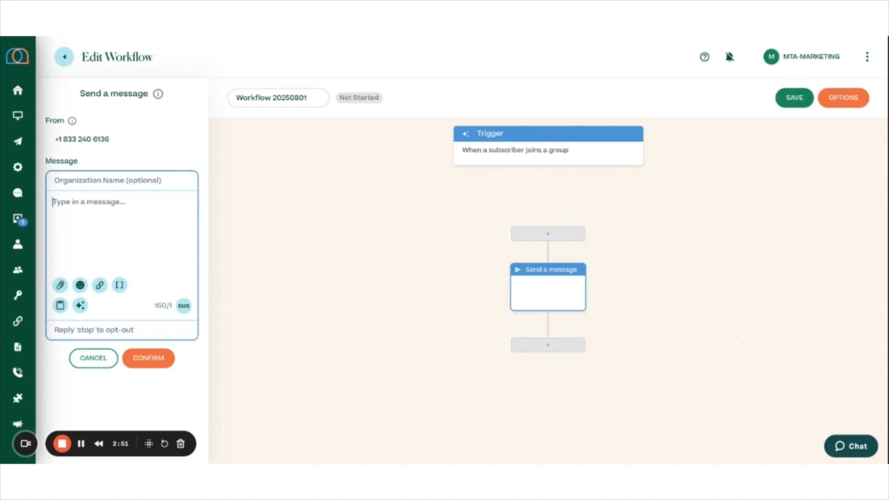
text(Thank you for your purchase!)
click(157, 356)
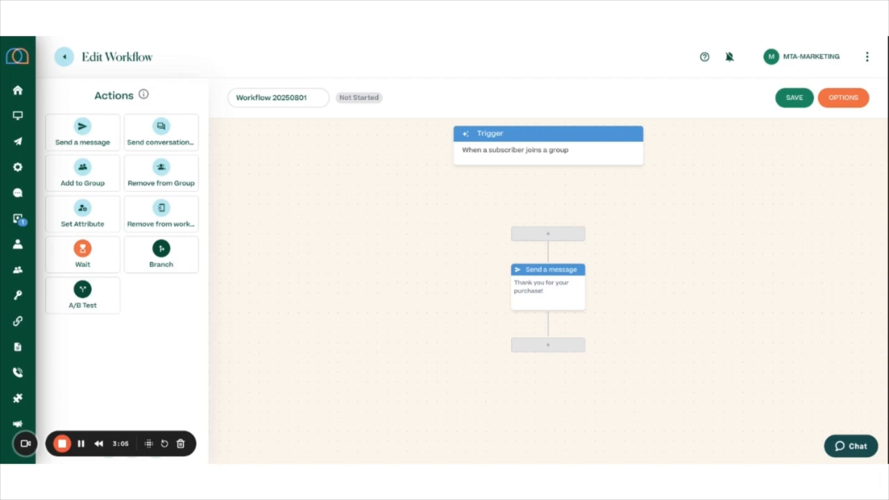
- Add a Wait action after the thank-you message and set it to a period of 4 days
mouse_move(554, 302)
drag(82, 255, 548, 345)
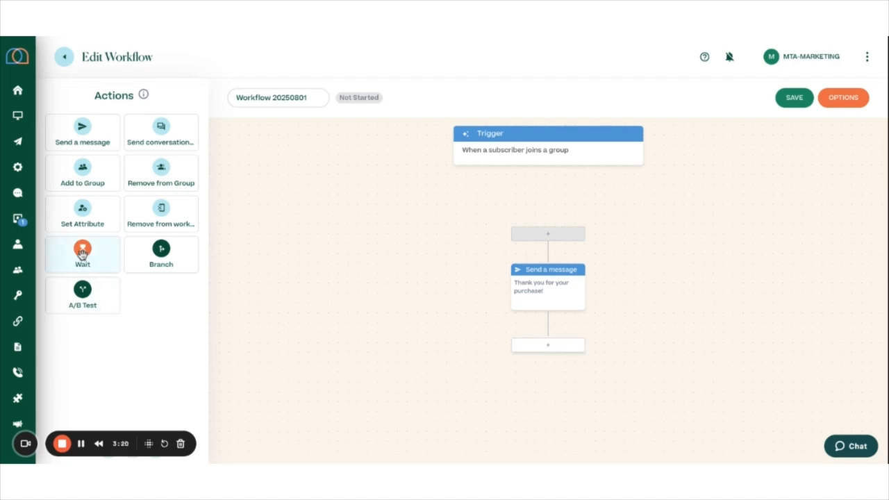
click(545, 247)
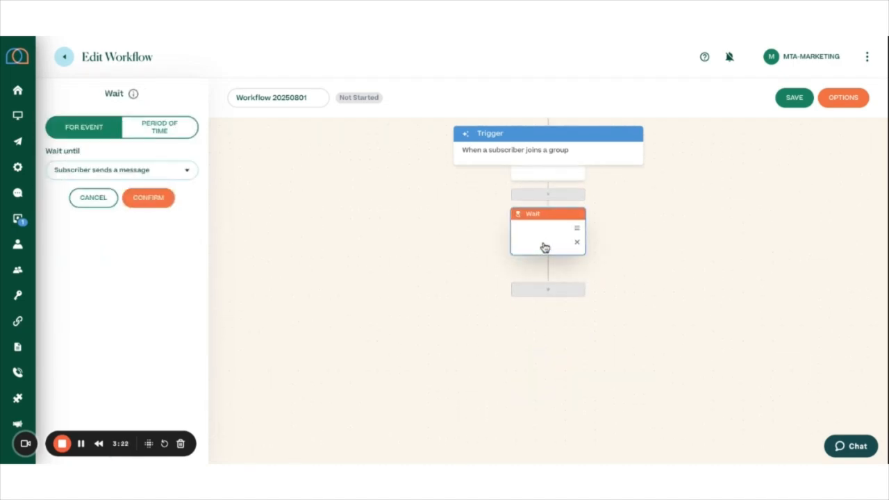
click(159, 130)
click(89, 134)
click(144, 123)
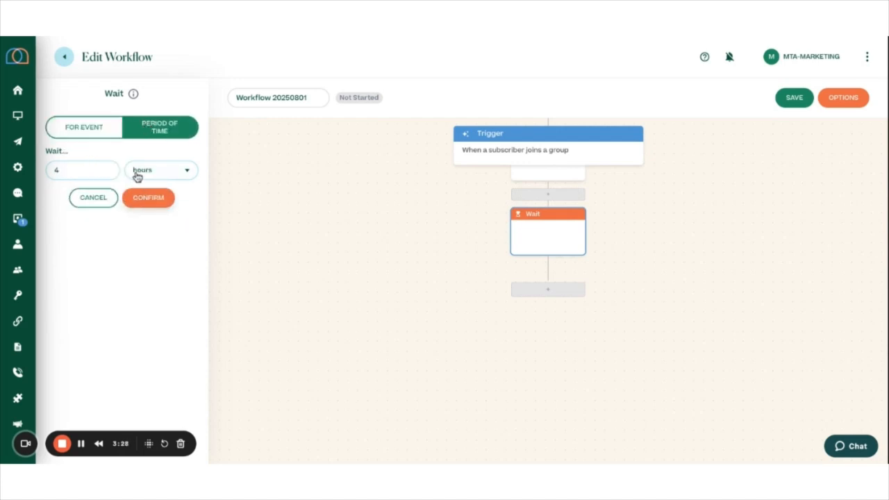
click(136, 174)
click(148, 227)
click(154, 198)
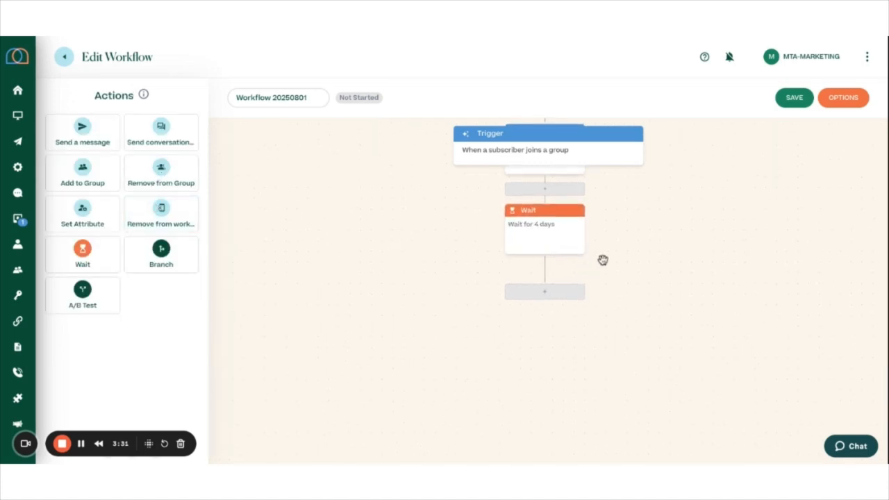
- Add a message after the wait reading "Thanks again for your purchase the other day? Were you also interested in [product x]?"
drag(87, 143, 531, 355)
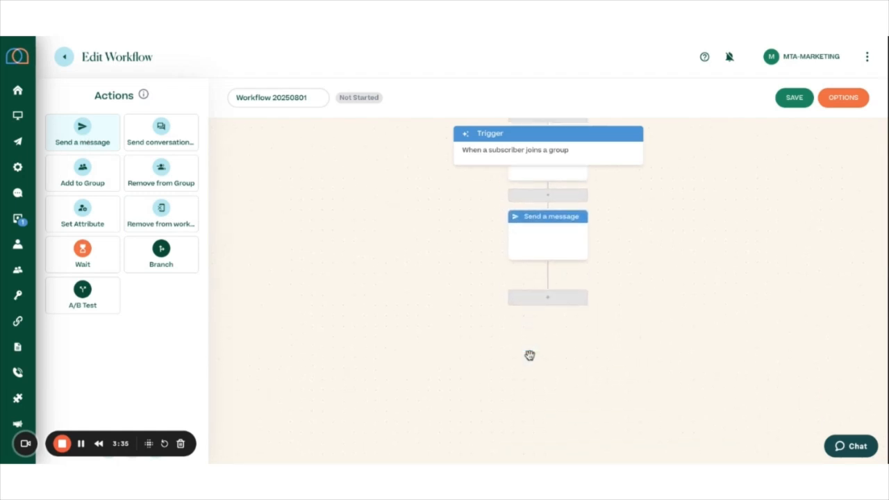
click(538, 229)
click(133, 215)
text(Thanks a)
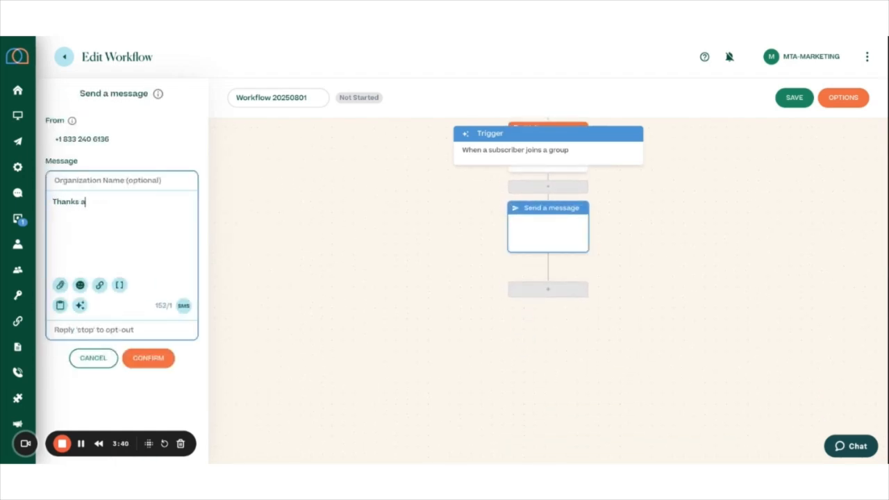
text(gain for your purchase the other )
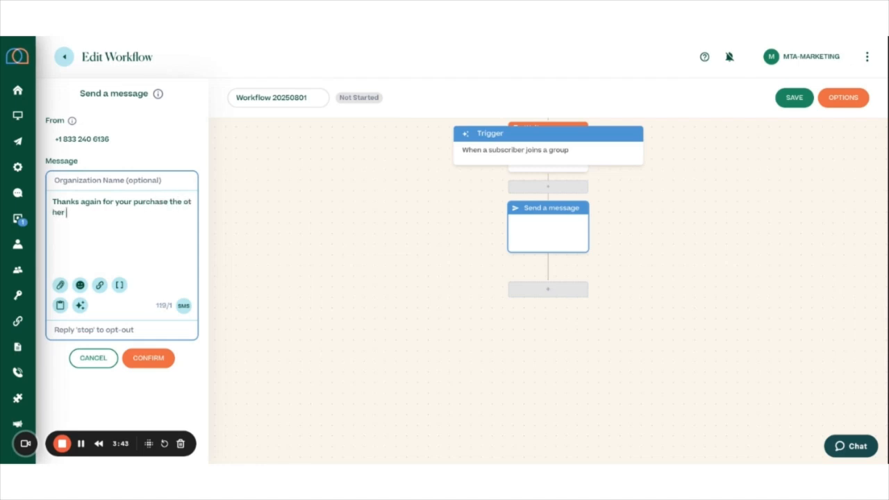
text(day? Were you also intere)
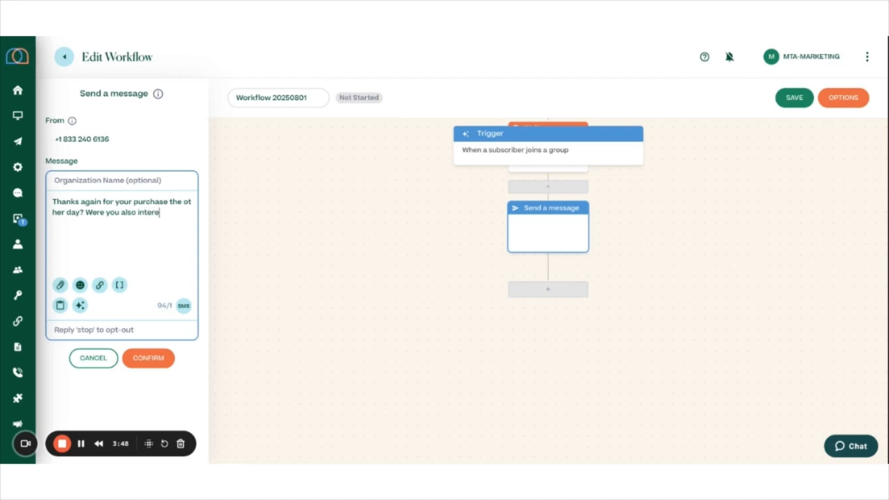
text(sted in [product x]?)
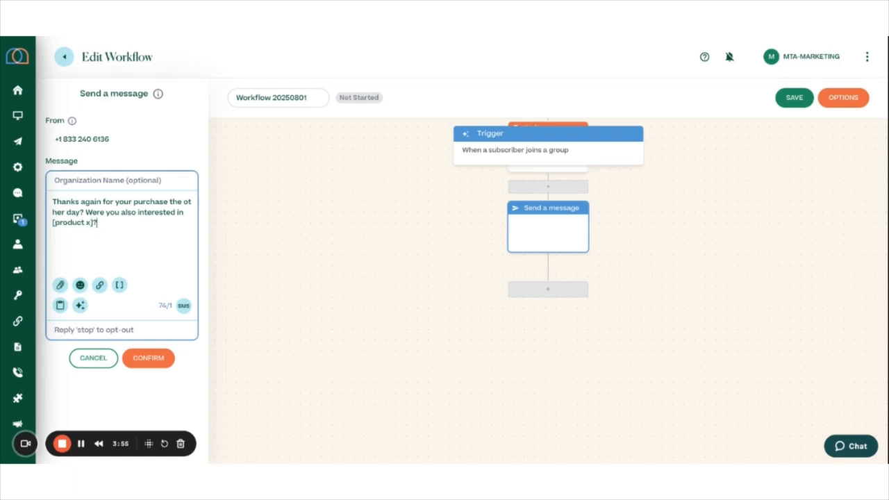
click(164, 360)
- Add a Branch action after the second message in the workflow
drag(662, 258, 643, 395)
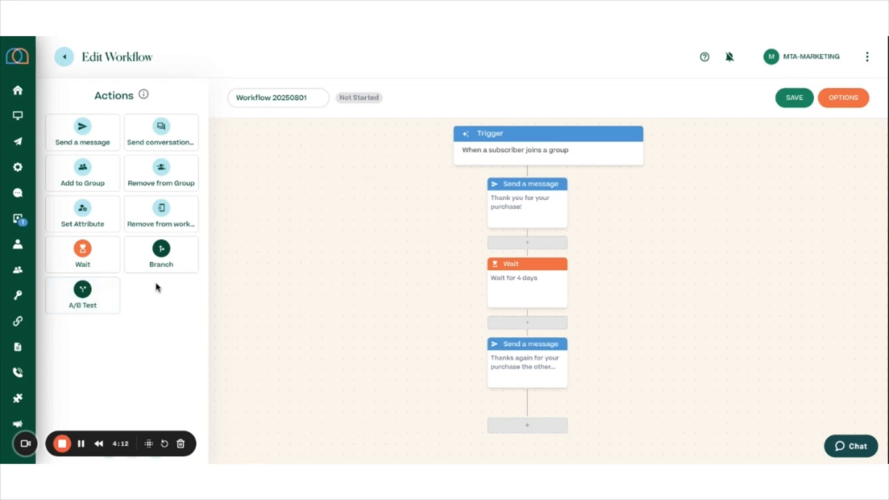
drag(176, 250, 177, 251)
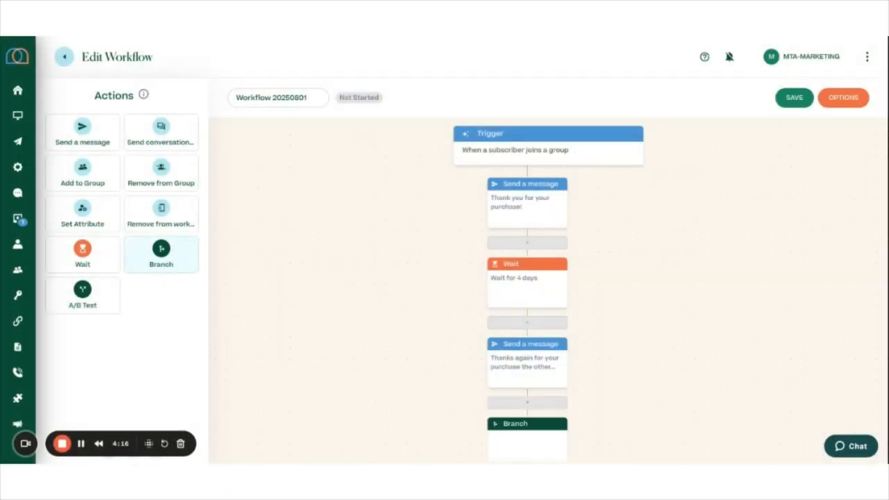
drag(161, 255, 527, 425)
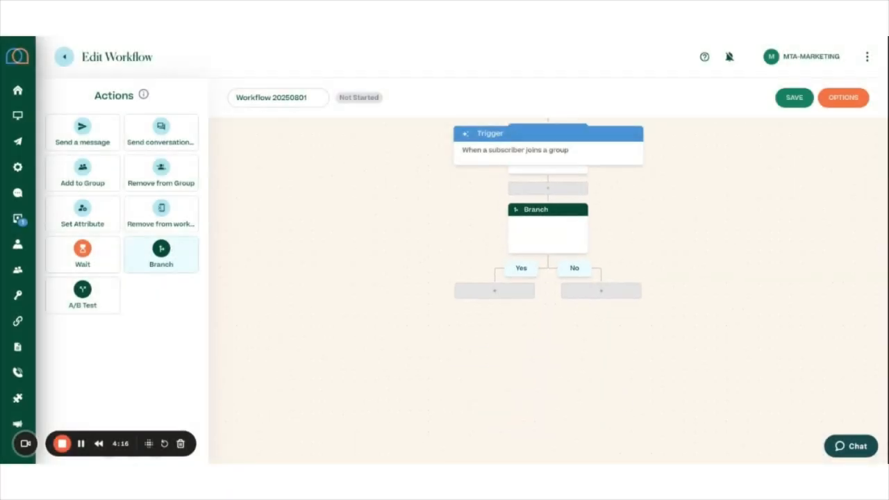
- Configure the branch with a Group condition checking that the subscriber is in "Repeat customer", and confirm it
click(541, 240)
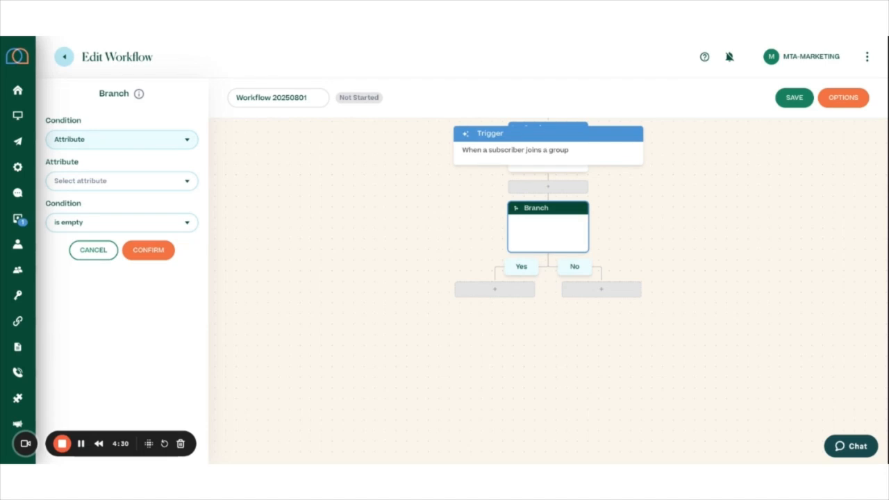
click(121, 139)
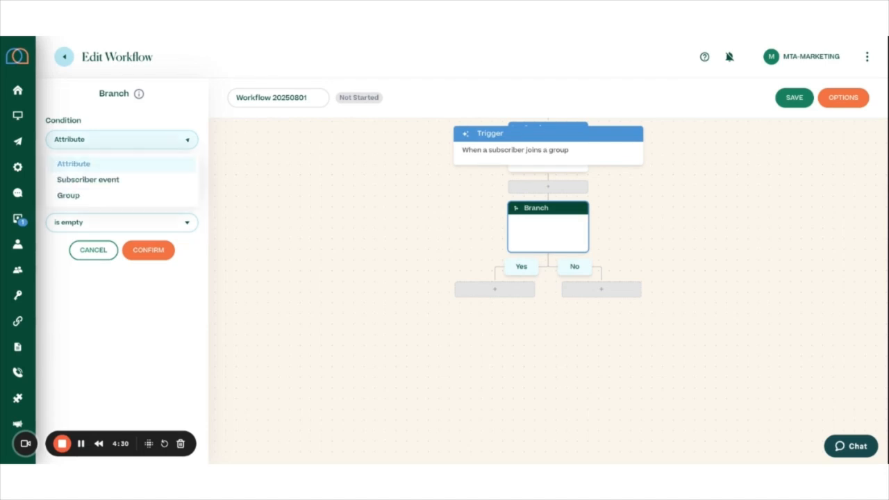
click(91, 199)
click(97, 180)
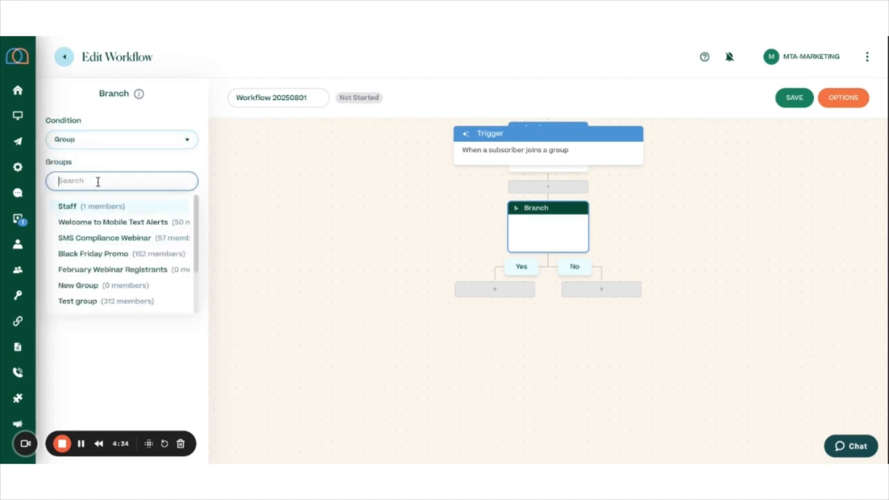
scroll(111, 252, down, 2)
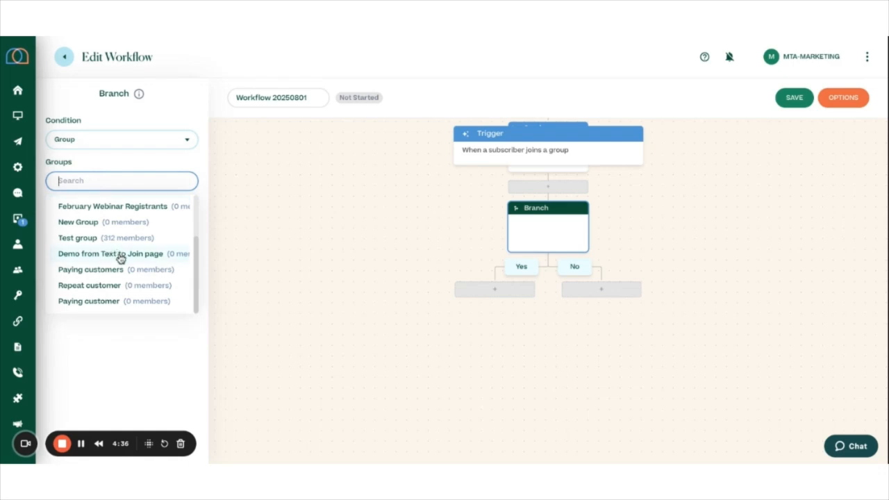
click(101, 286)
click(203, 215)
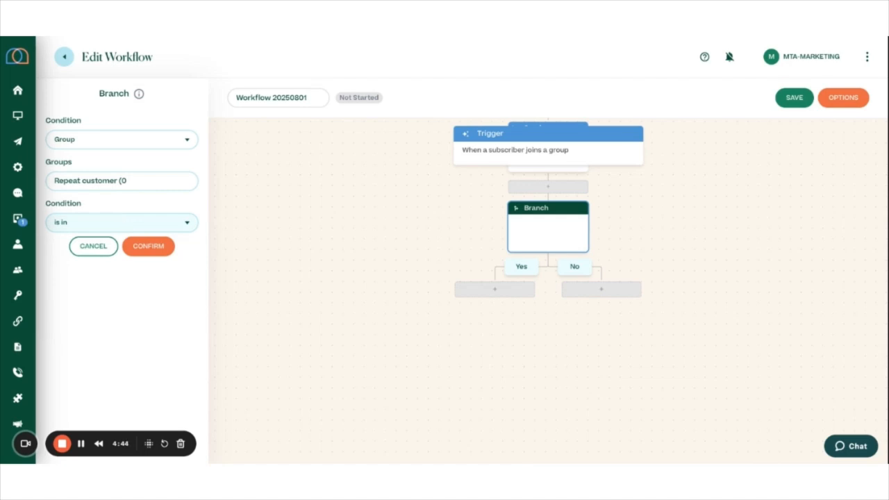
click(121, 223)
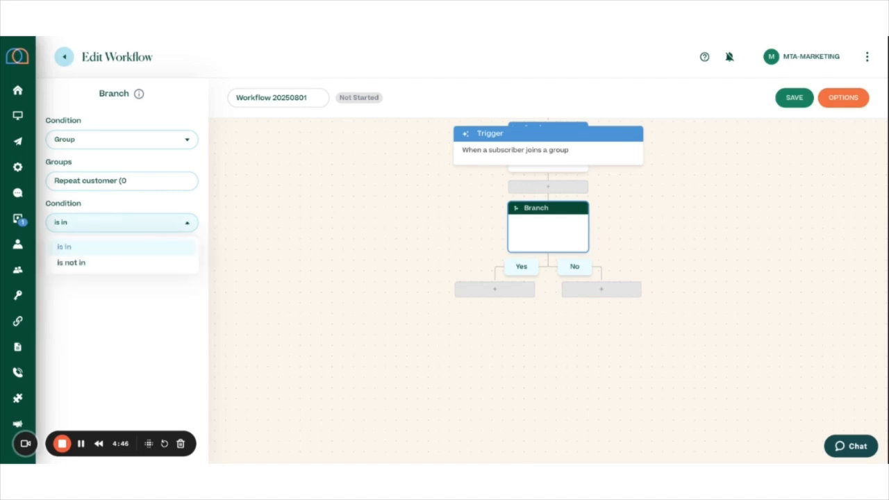
click(121, 247)
click(147, 247)
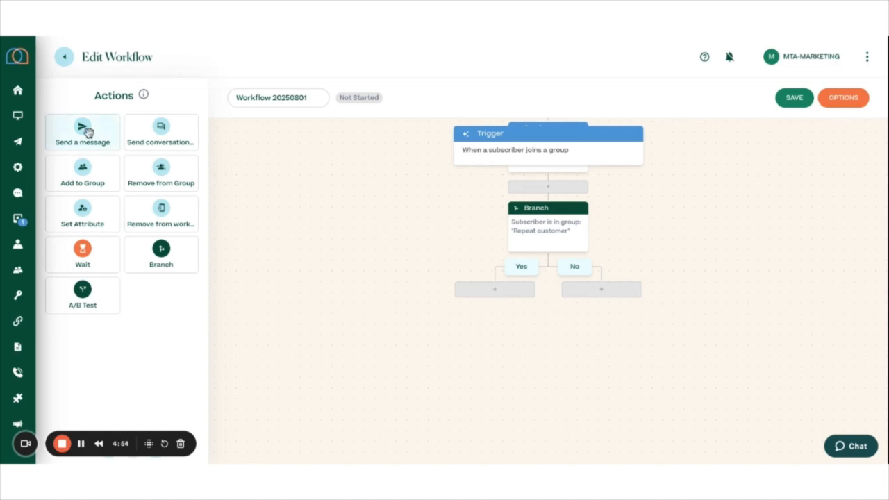
- Add an empty Send a message action under both the Yes and No paths of the branch
drag(92, 133, 494, 289)
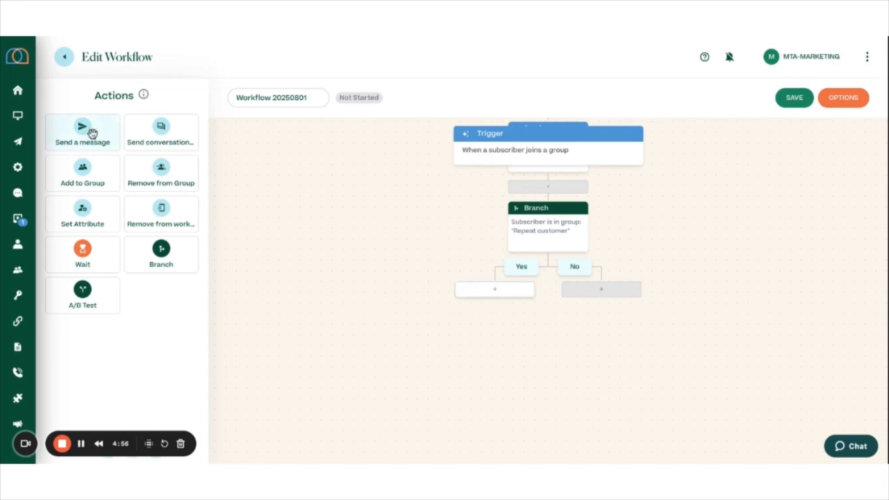
drag(93, 133, 510, 291)
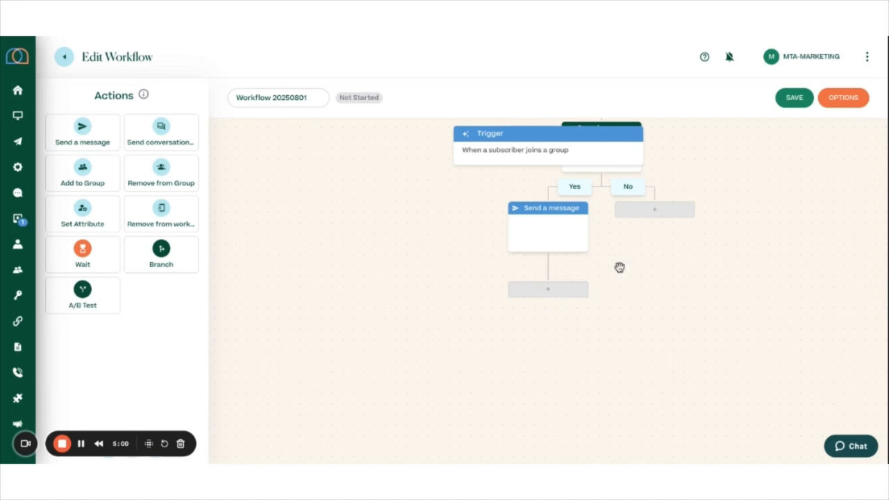
drag(620, 268, 494, 327)
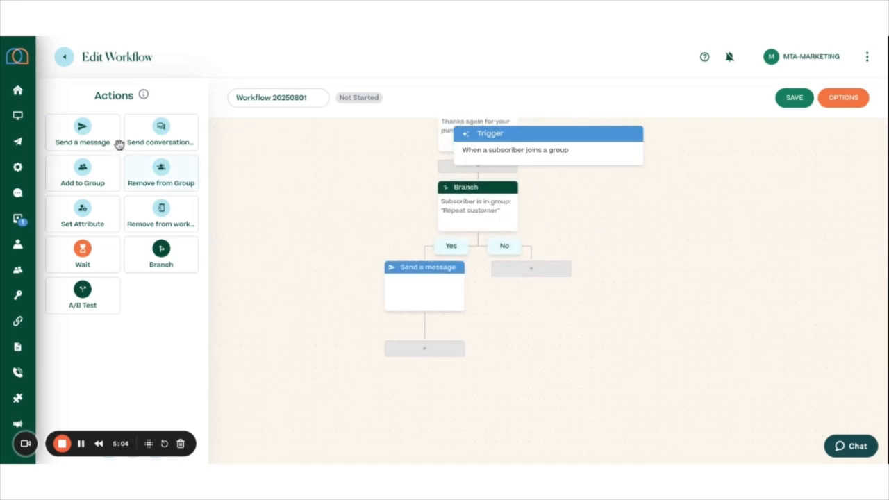
drag(101, 137, 510, 270)
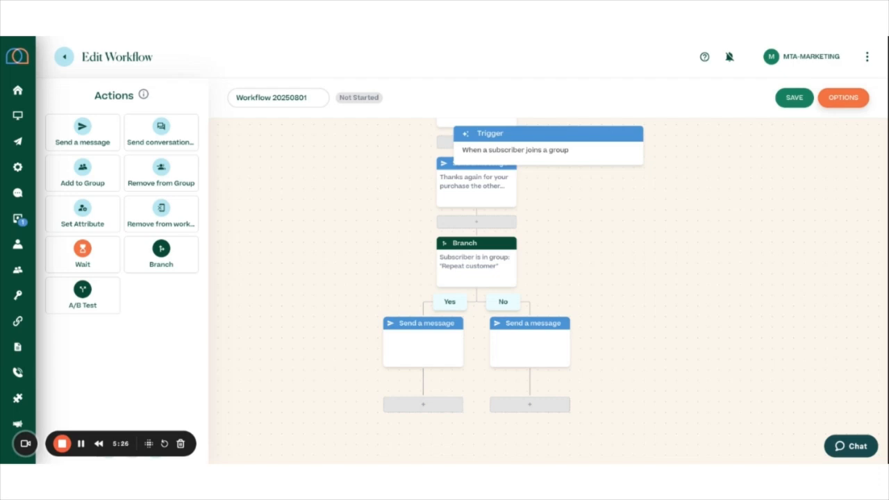
- Open the workflow's options for starting, pausing, deleting, cloning or configuring it
click(843, 98)
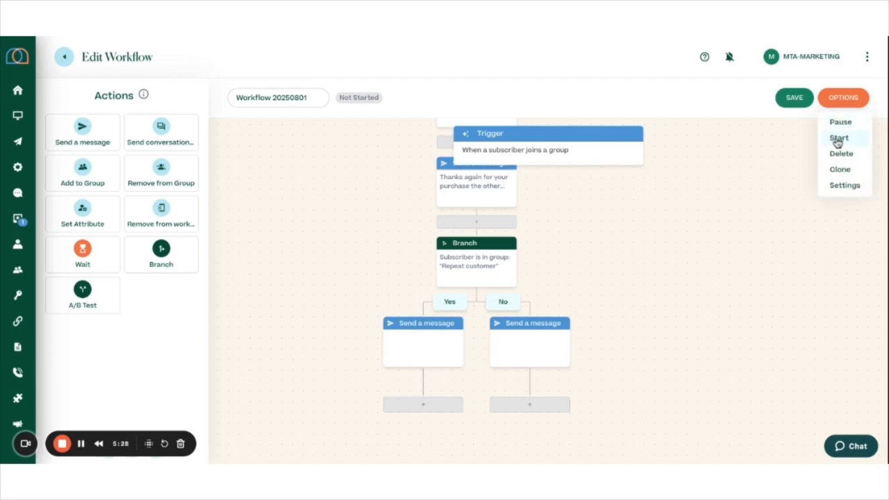